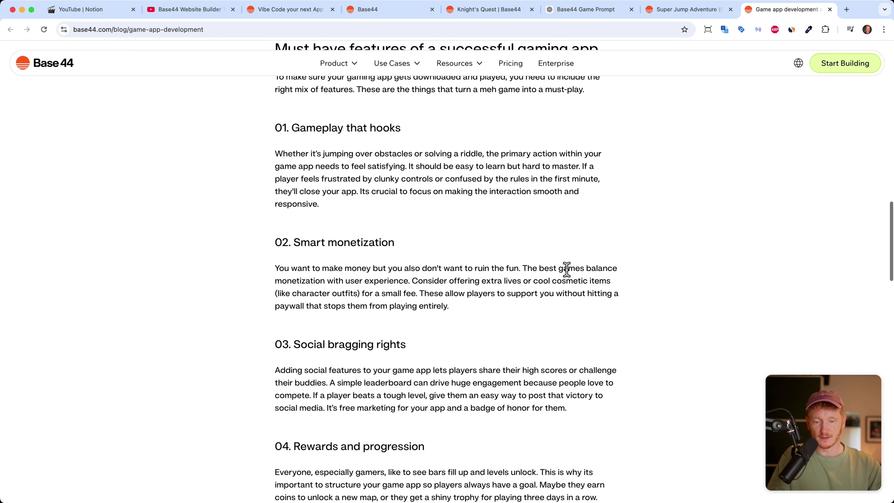
- Review the game app development article, the tutorial video's description with the sign-up link, and the Base44 landing page
scroll(515, 329, down, 1)
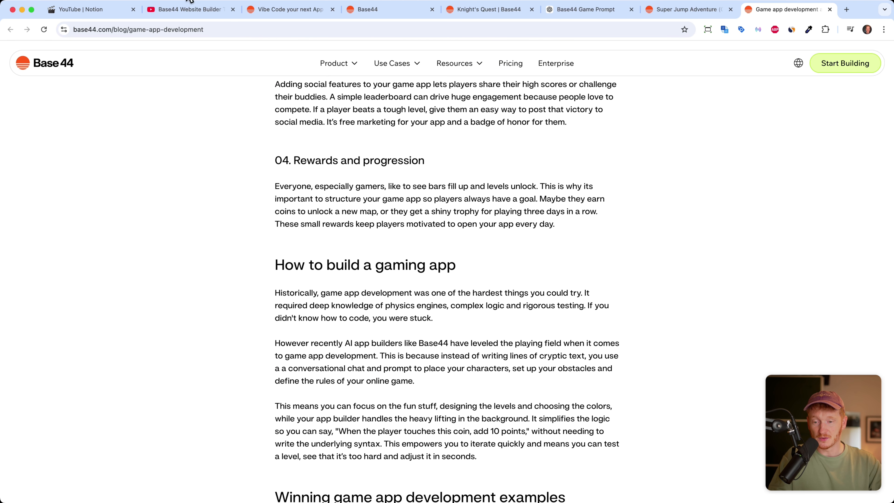
click(181, 10)
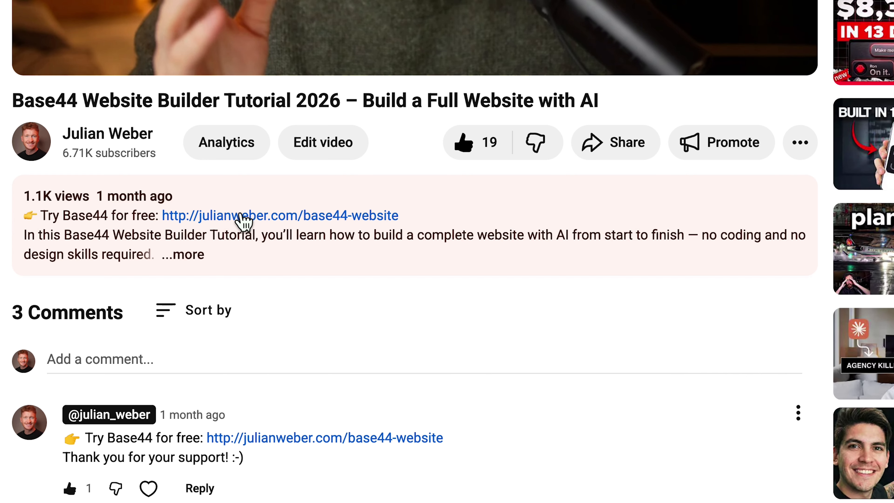
click(295, 13)
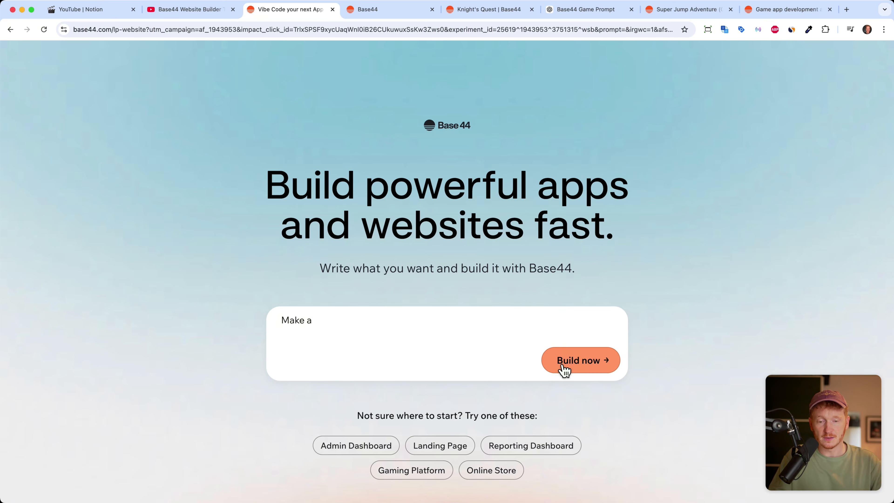
- Switch to the Base44 workspace and search the app templates for "games"
click(391, 12)
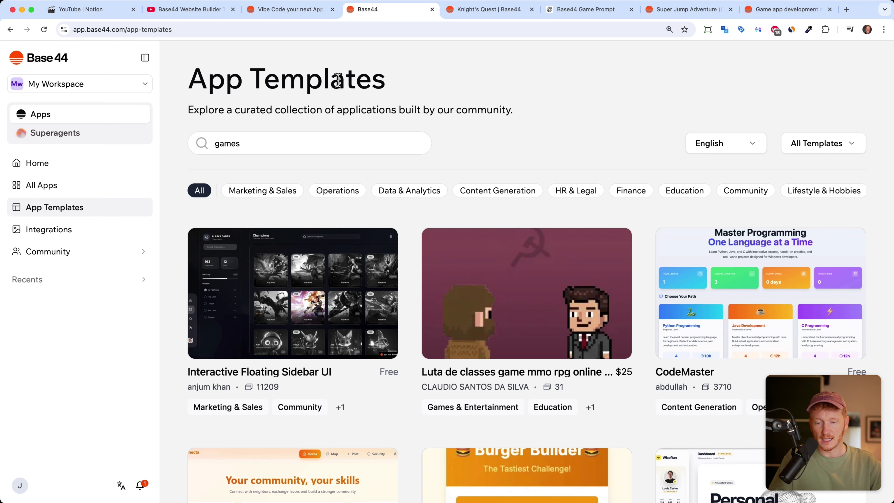
click(35, 167)
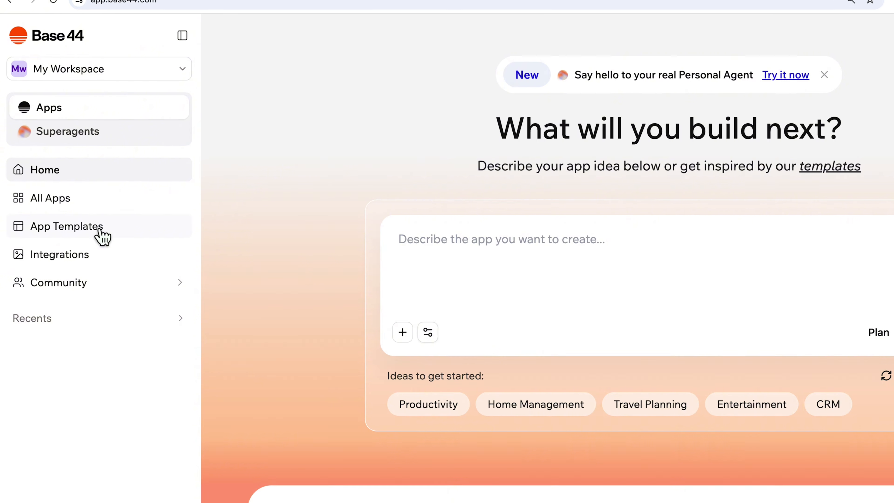
click(88, 209)
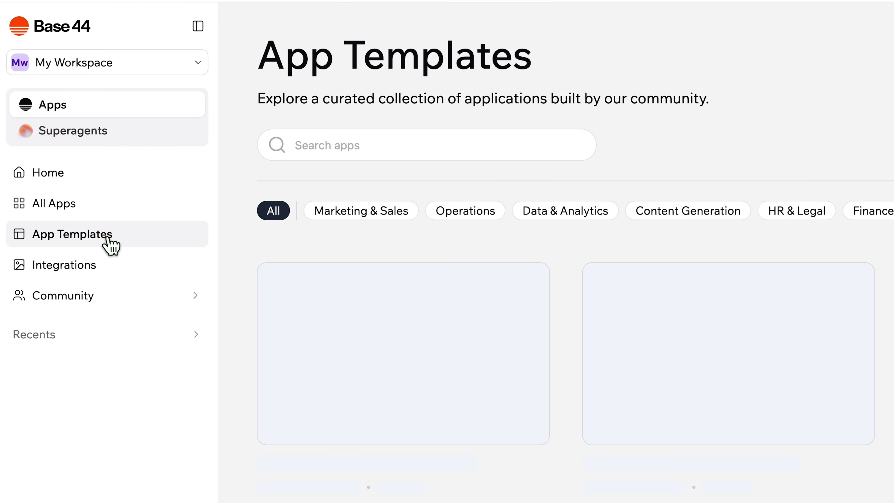
click(336, 147)
text(games)
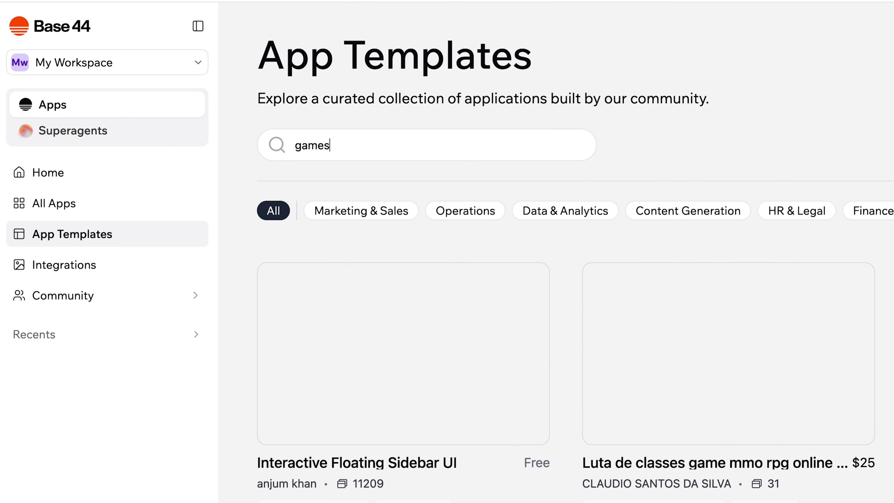
- Browse the template results, view the details of the Mario Game template and close them
scroll(778, 370, down, 5)
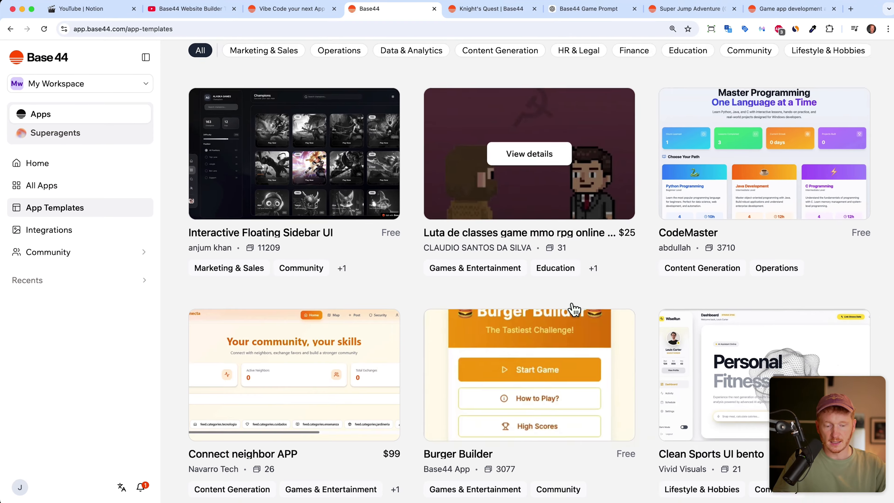
scroll(574, 309, down, 6)
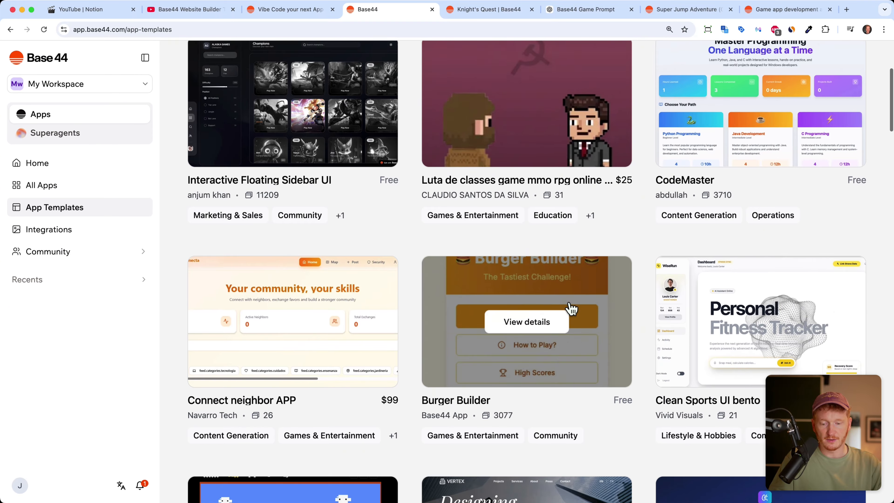
scroll(568, 303, down, 3)
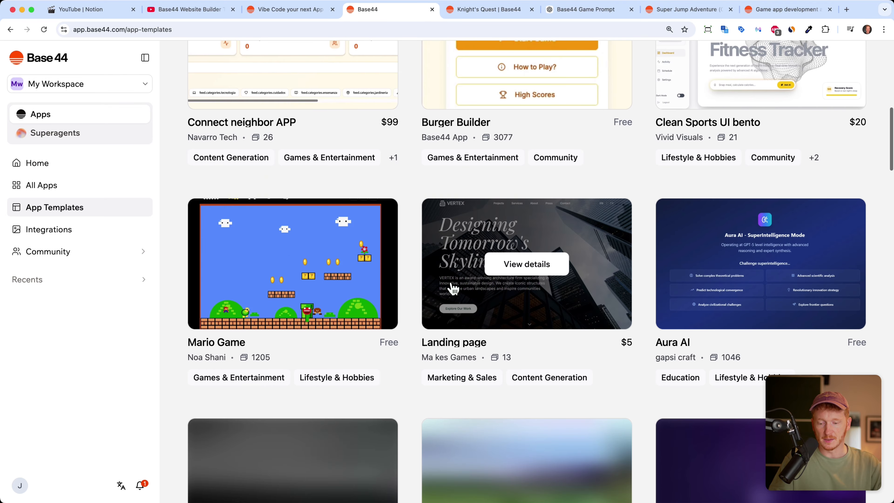
mouse_move(234, 334)
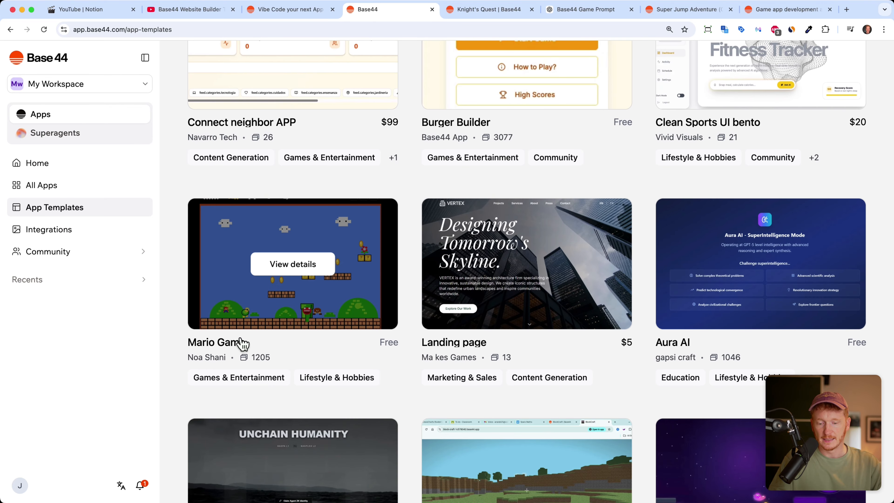
click(304, 269)
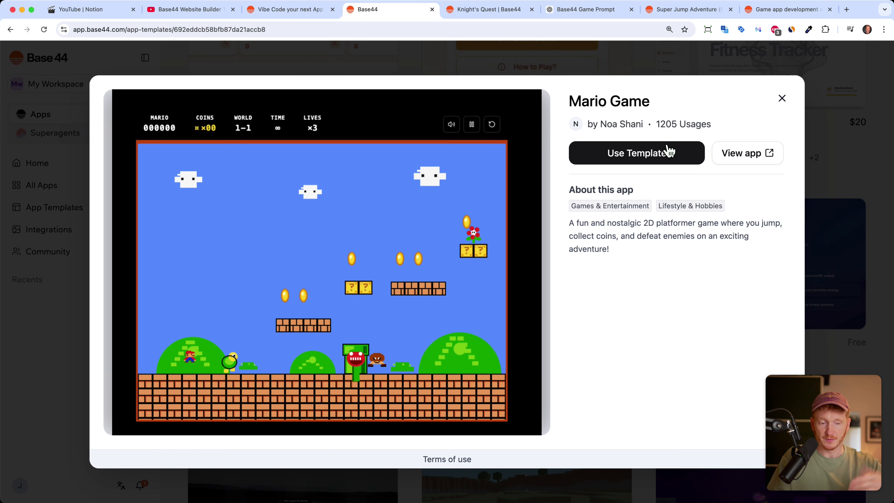
click(780, 99)
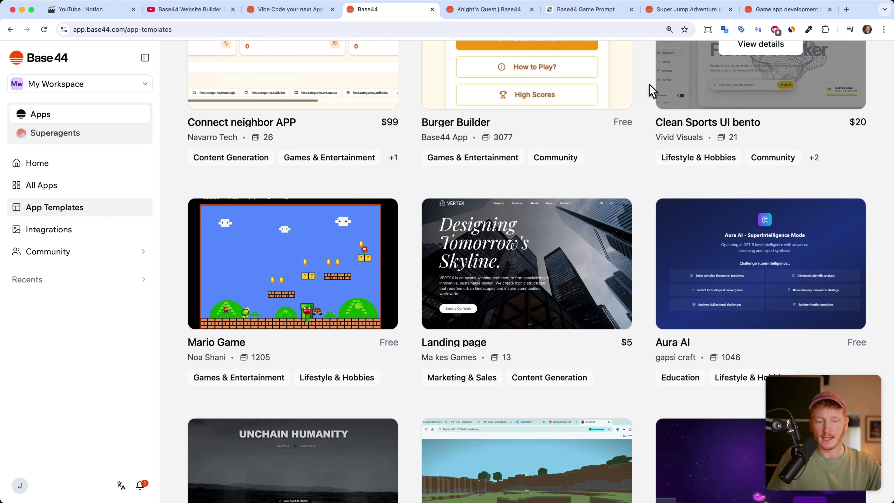
- Switch to the ChatGPT game prompt conversation and copy the full retro 2D endless runner prompt
click(597, 8)
scroll(493, 174, up, 10)
scroll(523, 211, down, 4)
scroll(524, 210, down, 1)
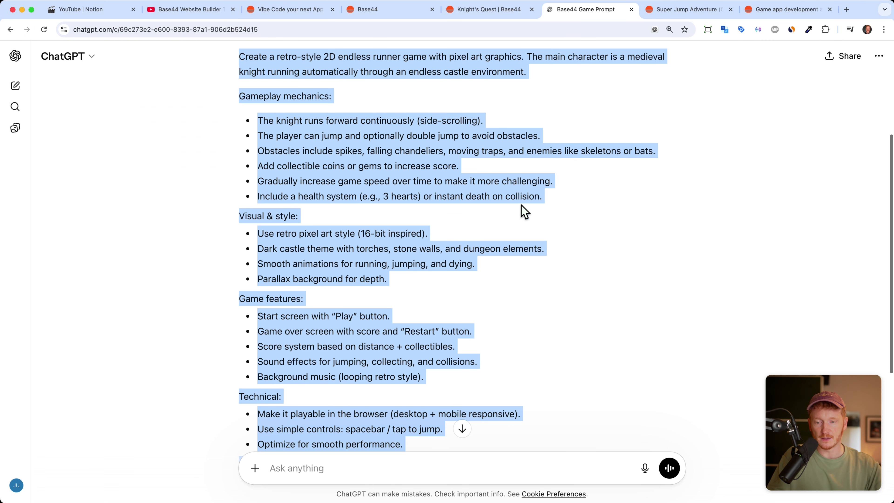
right_click(344, 66)
click(374, 86)
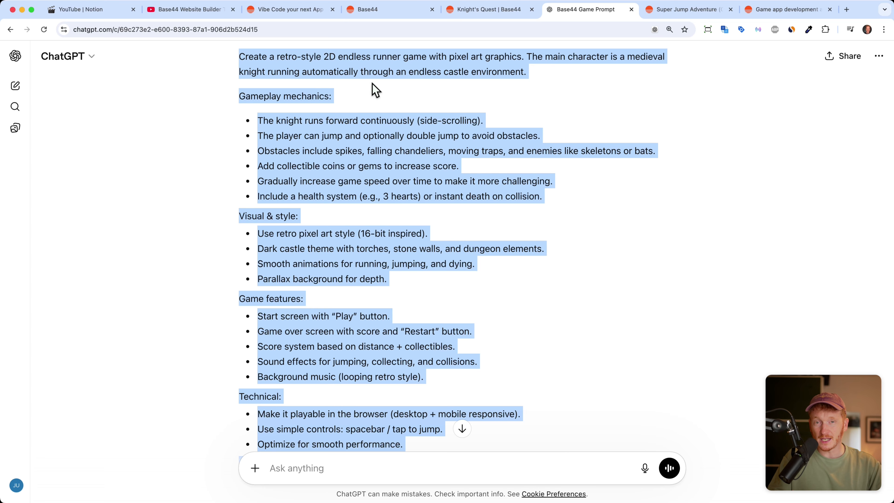
- Return to the Base44 home page and paste the copied endless runner prompt into the new app description
click(305, 14)
click(370, 14)
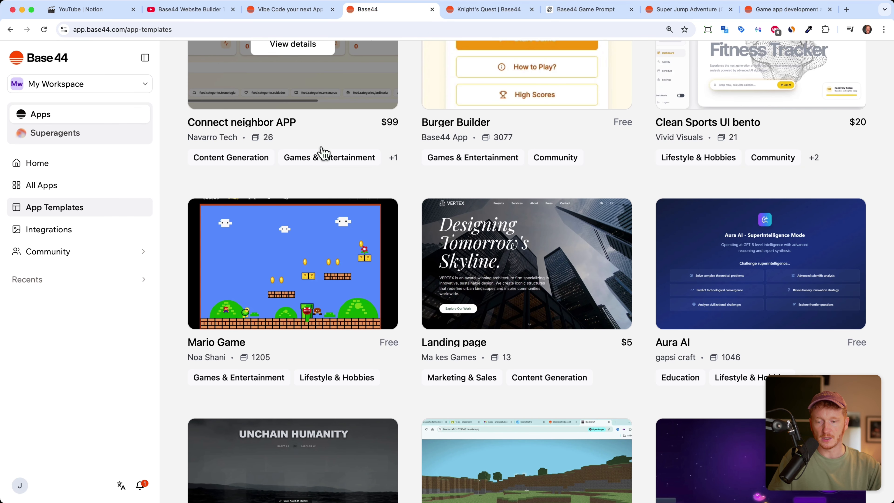
scroll(330, 125, up, 10)
click(66, 168)
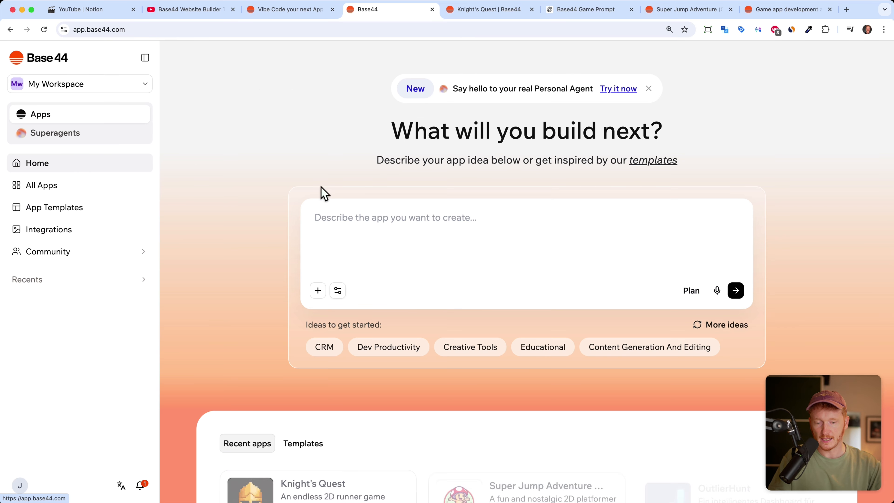
click(407, 228)
key(super+v)
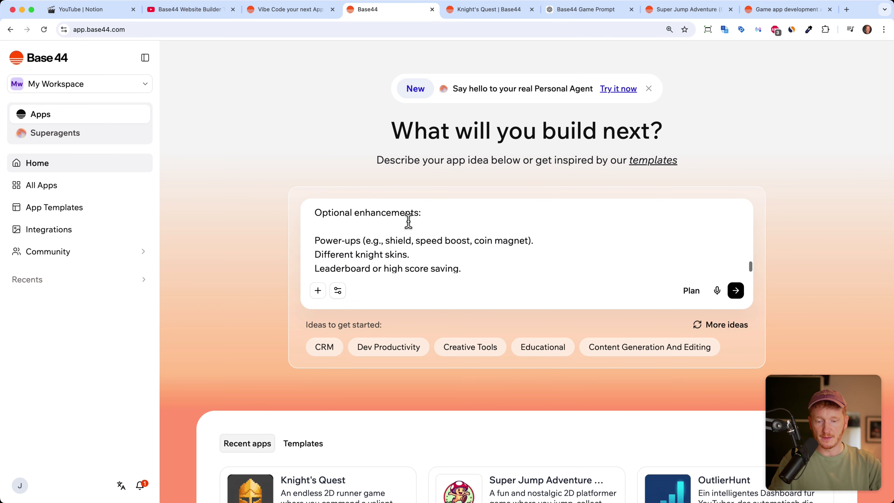
scroll(510, 247, up, 3)
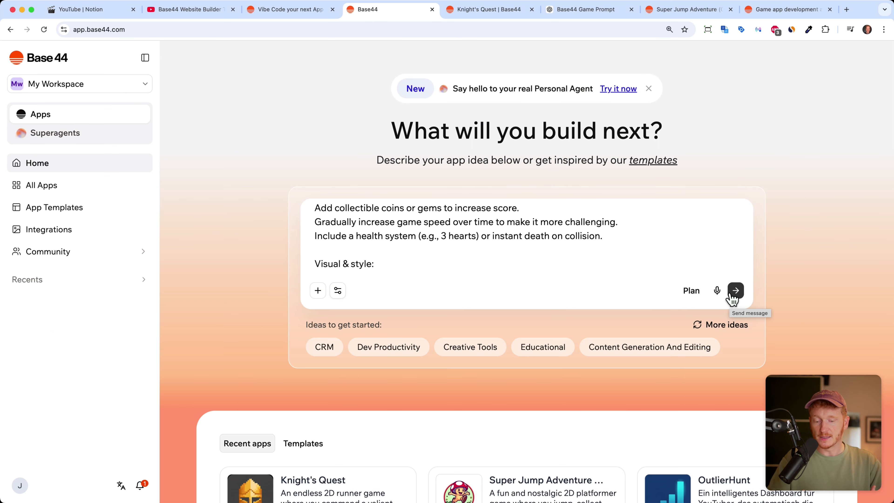
scroll(689, 258, up, 10)
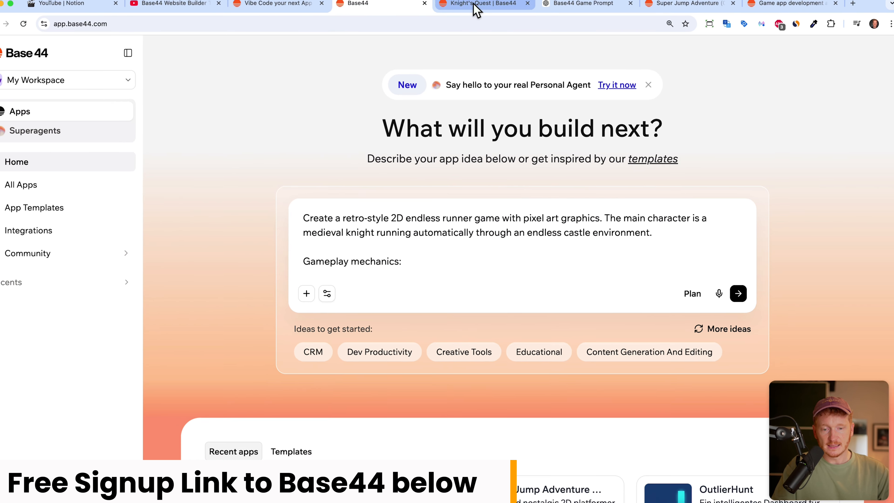
- Review the endless runner prompt in ChatGPT, including its gameplay mechanics, visual style, game features and technical sections
click(471, 2)
scroll(124, 162, up, 5)
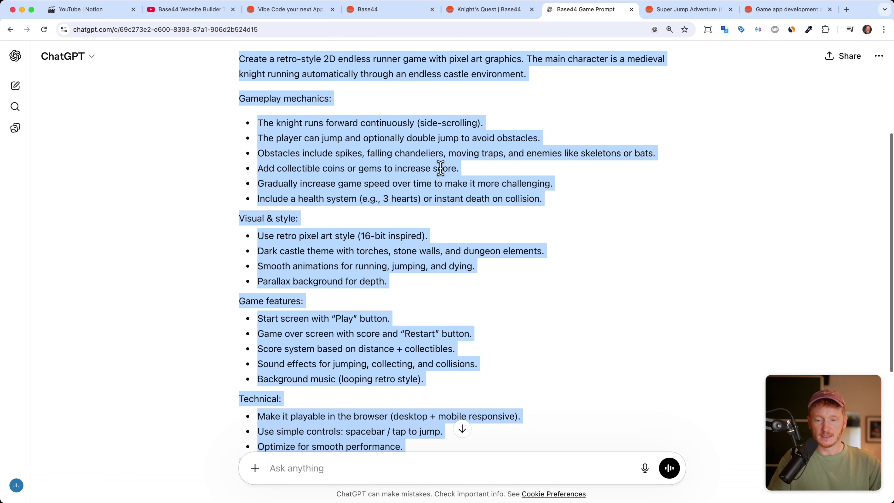
scroll(444, 168, up, 3)
click(365, 168)
scroll(365, 166, down, 2)
scroll(365, 168, down, 1)
drag(279, 85, 401, 85)
- Switch to the Knight's Quest project in Base44 and check the build plan and the game files being written
click(374, 10)
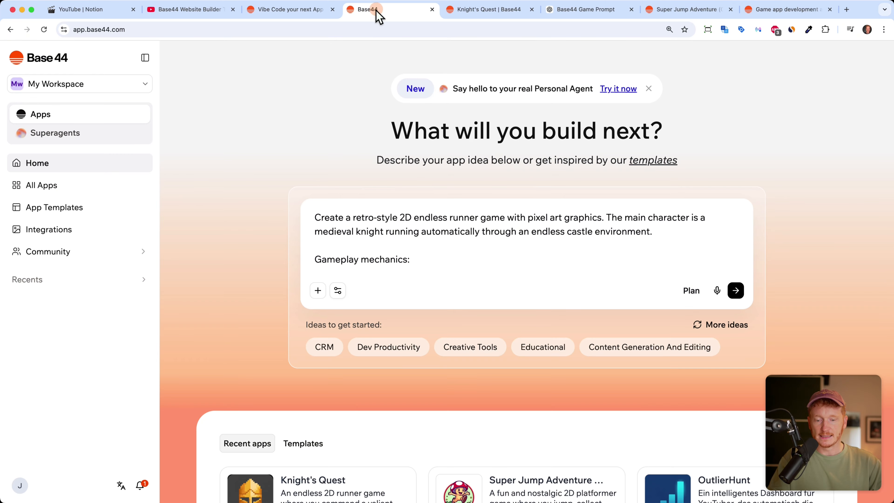
click(462, 10)
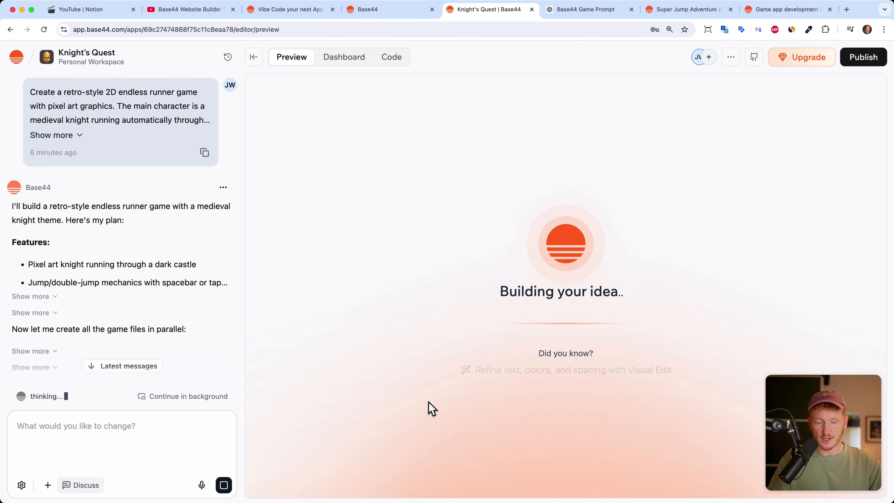
scroll(111, 272, down, 4)
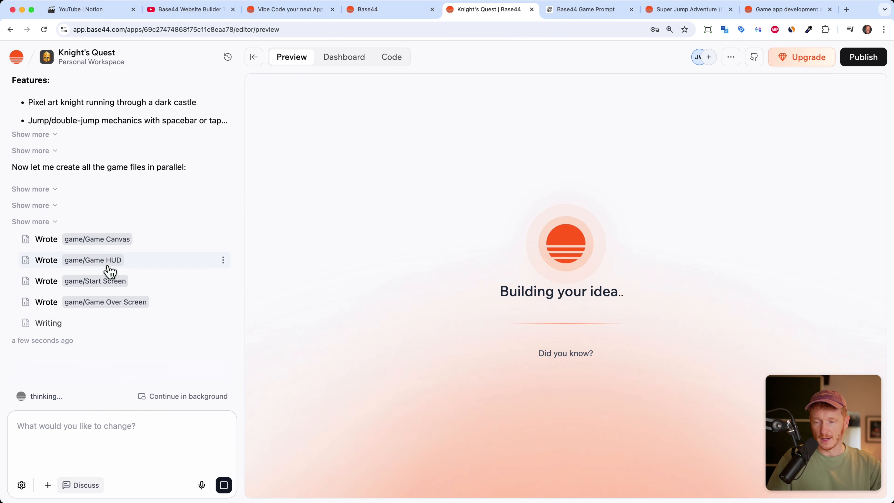
scroll(108, 268, up, 4)
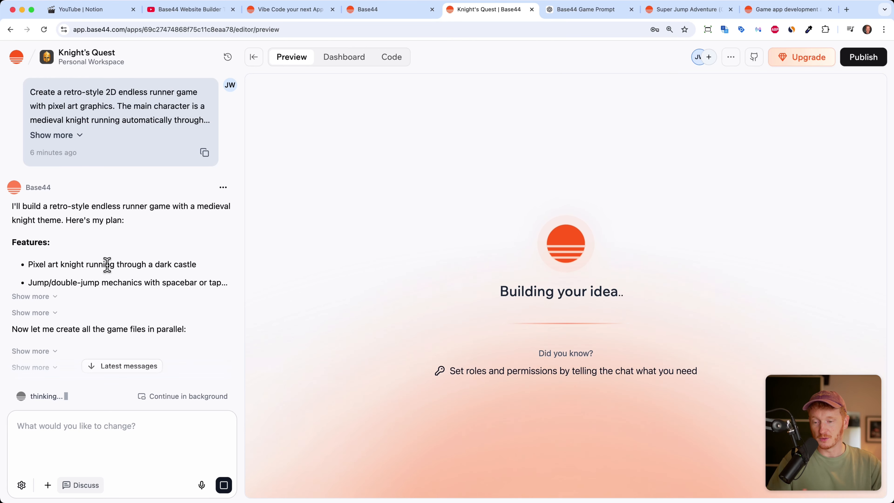
- Expand the original prompt in the Knight's Quest chat and read through it and the build plan
click(78, 136)
scroll(110, 166, up, 10)
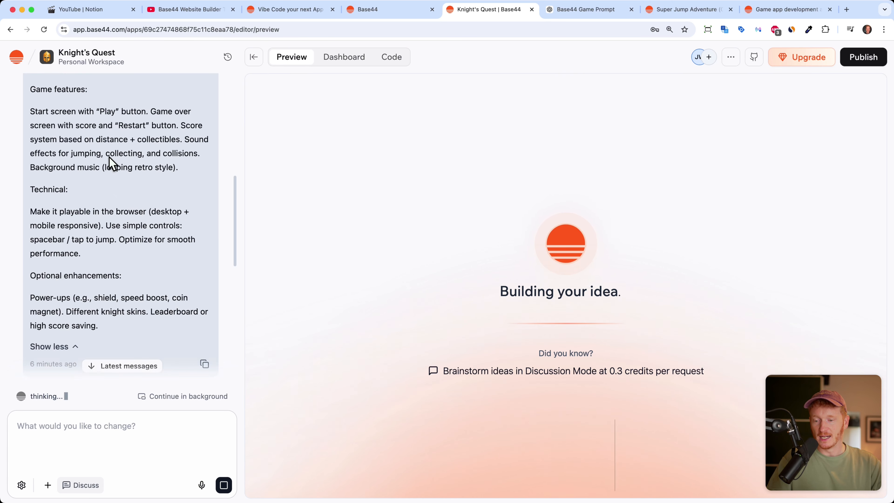
scroll(109, 165, up, 3)
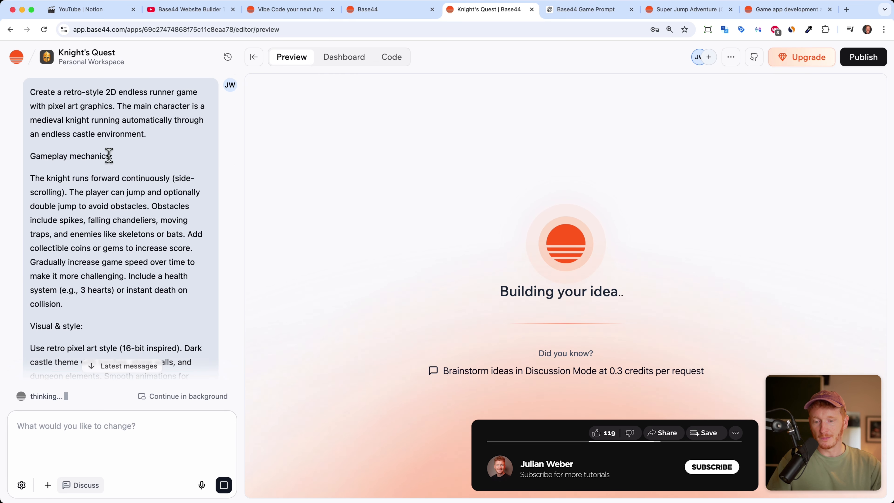
scroll(110, 154, down, 10)
scroll(100, 243, down, 4)
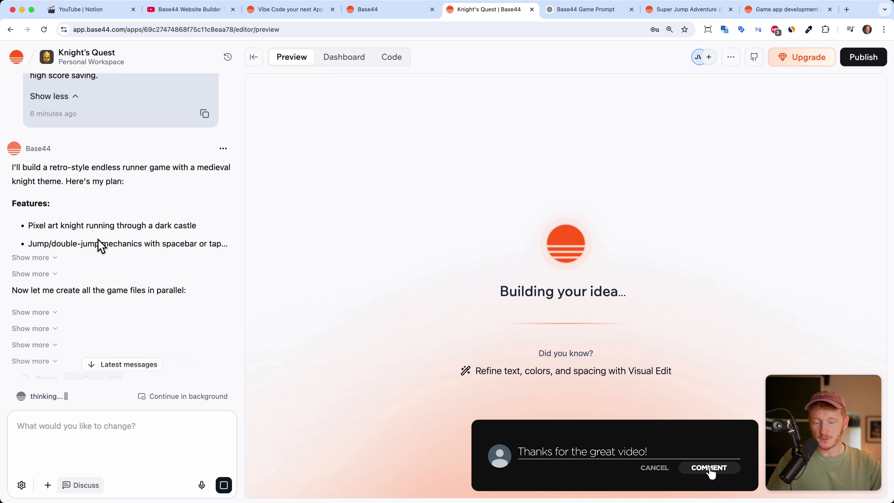
scroll(128, 260, down, 5)
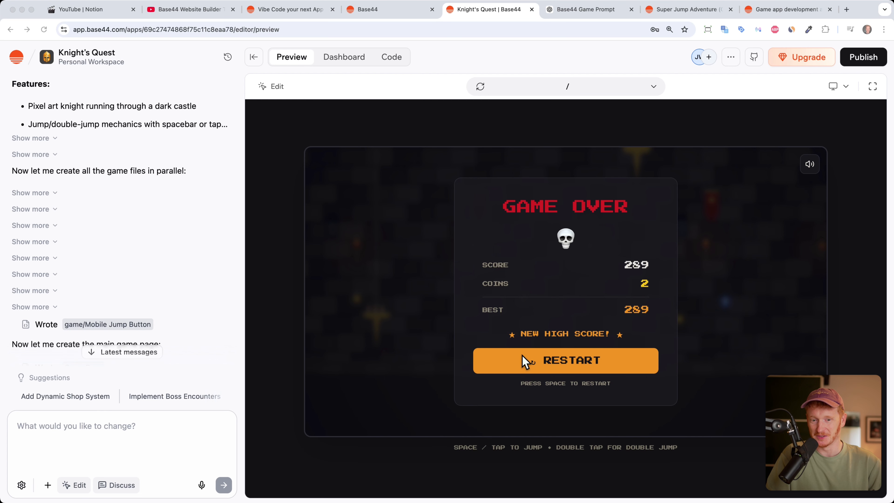
scroll(161, 215, up, 15)
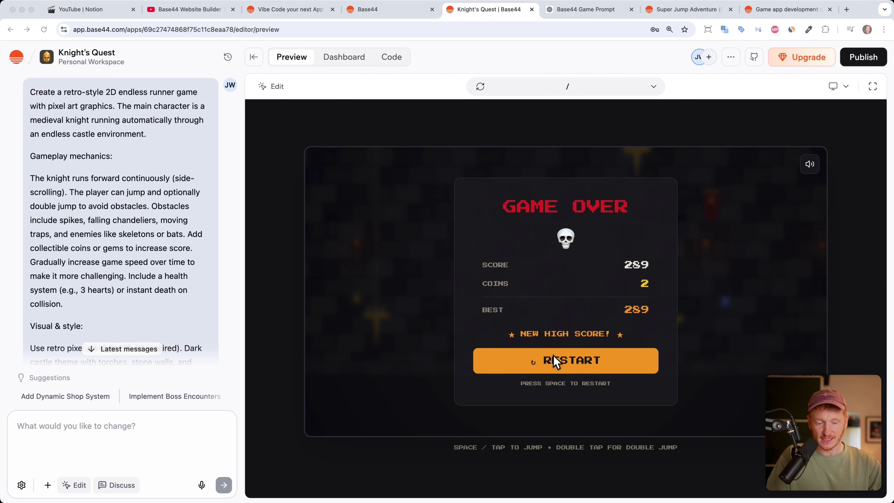
- Restart the Knight's Quest game in the preview and play several test rounds, making the knight jump over obstacles
click(570, 357)
key(space)
key(space)
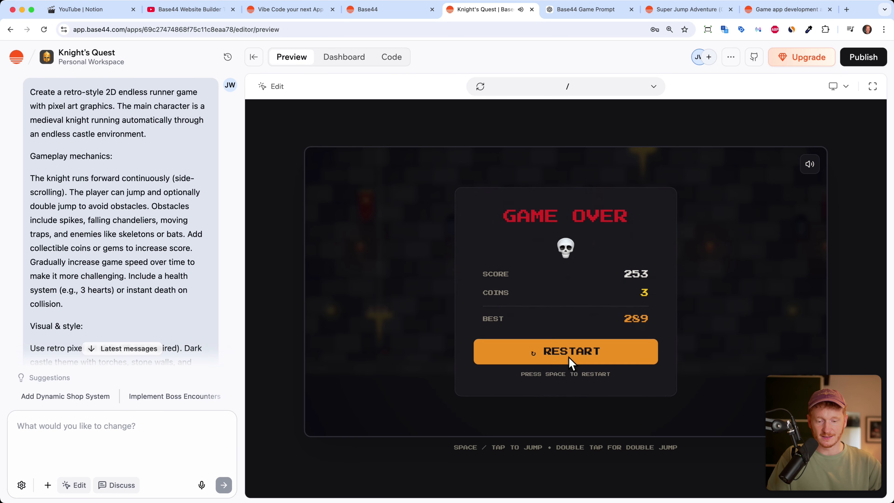
click(570, 358)
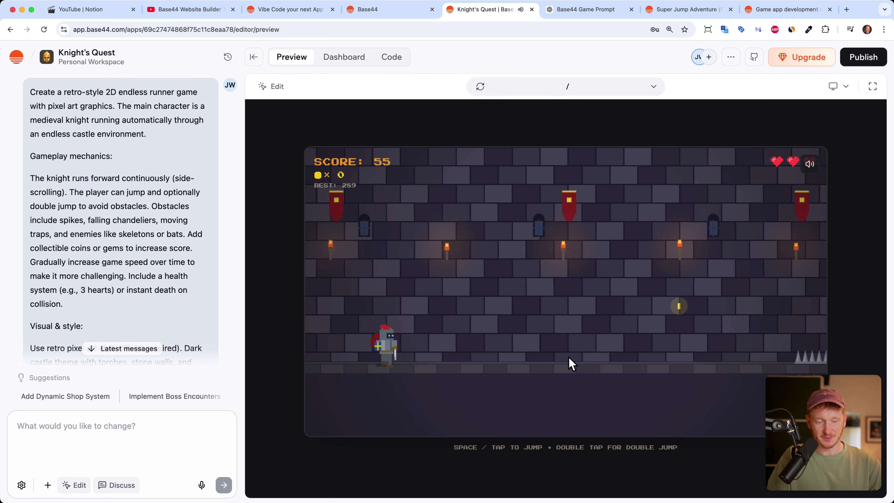
key(space)
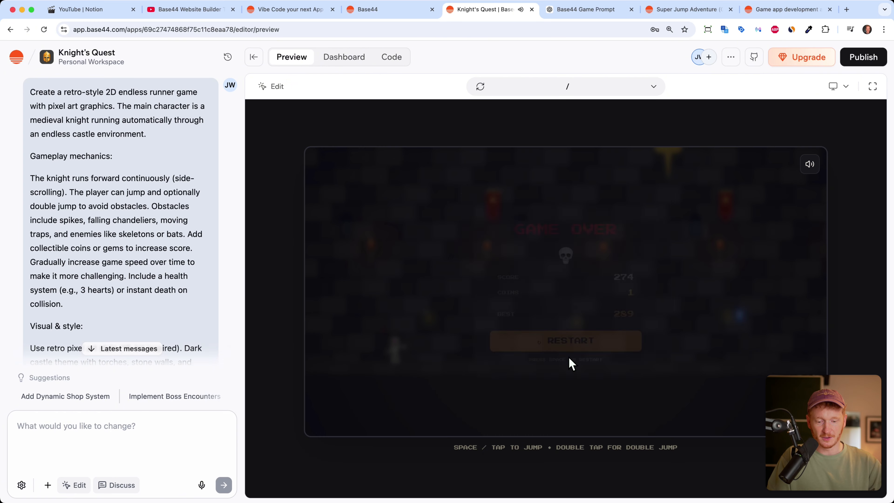
click(570, 358)
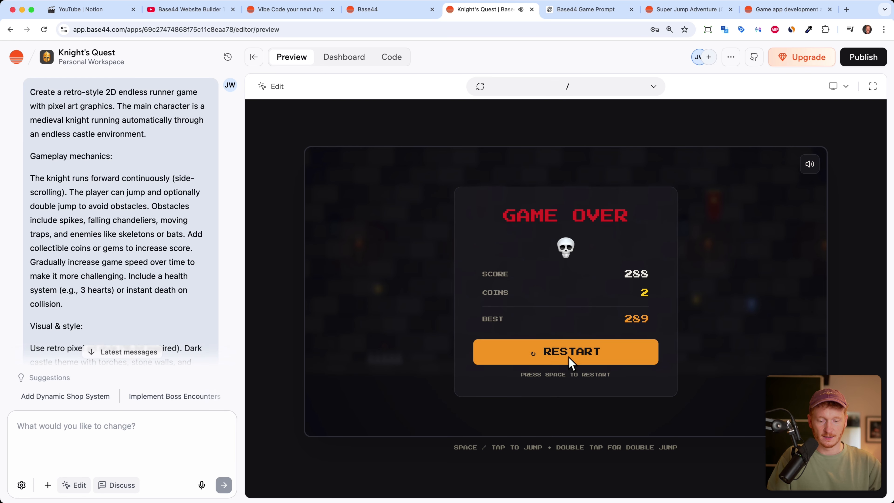
click(569, 359)
click(569, 359)
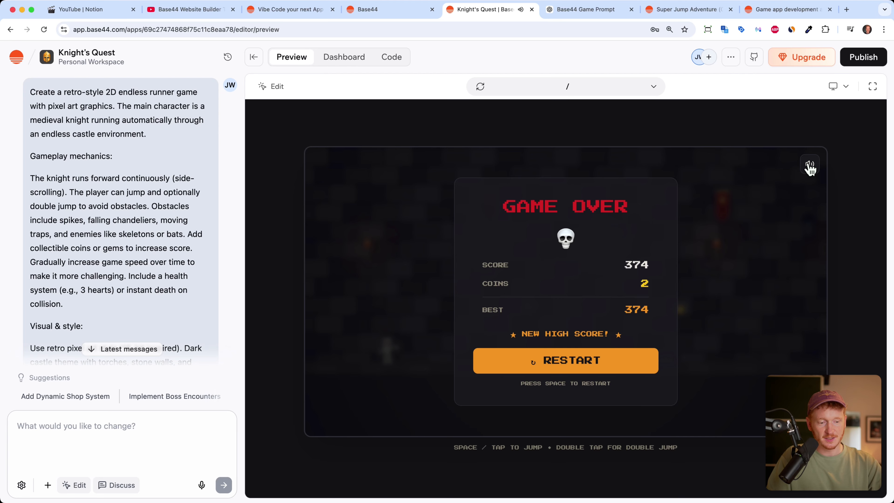
- Mute the game's sound in the preview and read through the rest of the prompt and the build plan in the chat
click(809, 166)
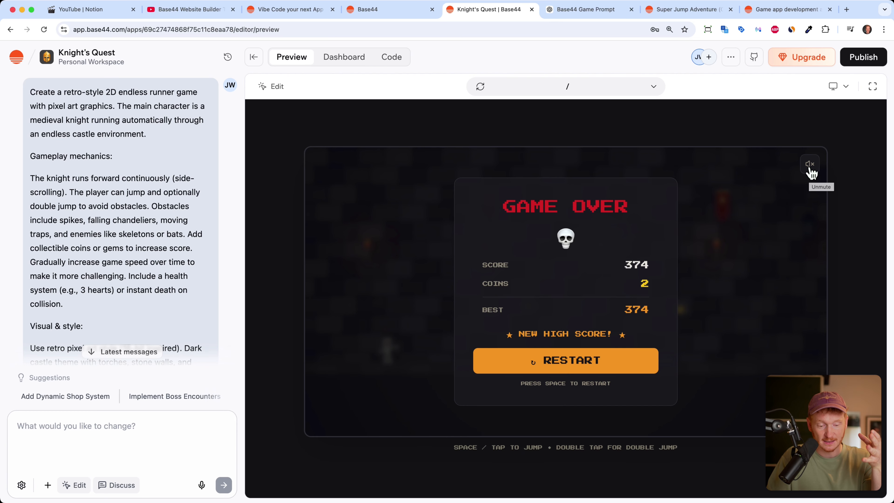
scroll(102, 288, down, 10)
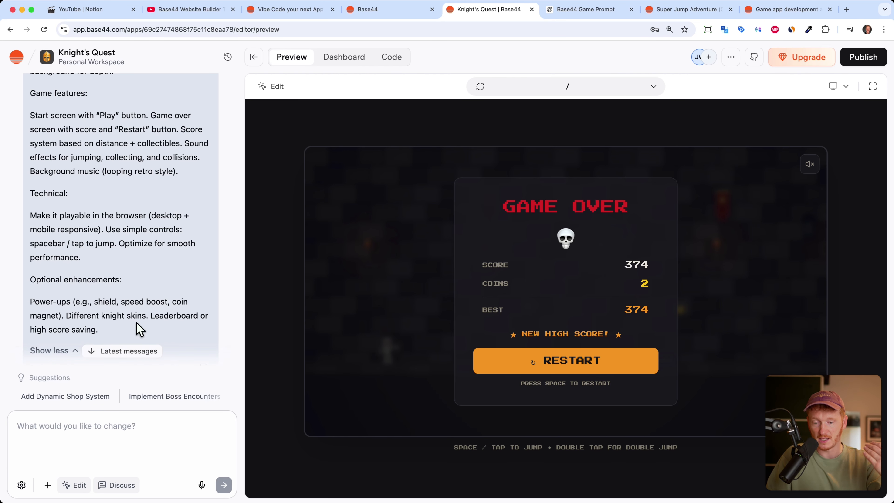
scroll(140, 329, down, 10)
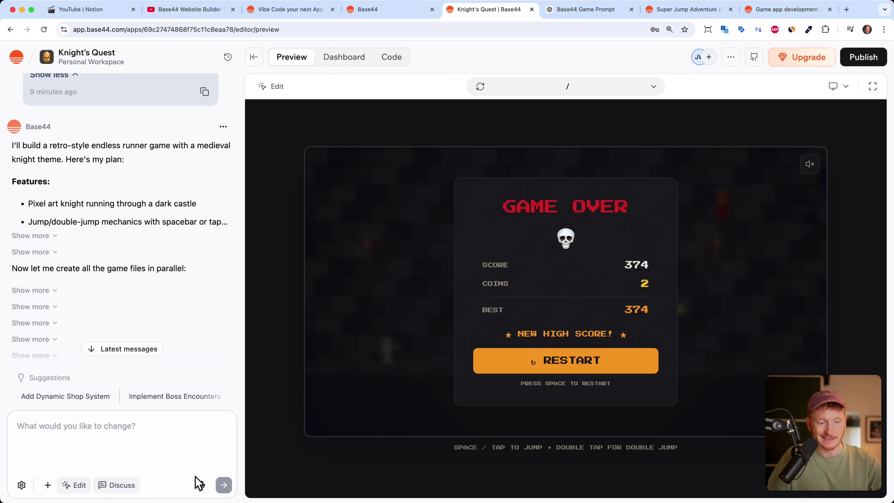
- Publish Knight's Quest as a public web app without login and open its live link in a new tab
click(863, 57)
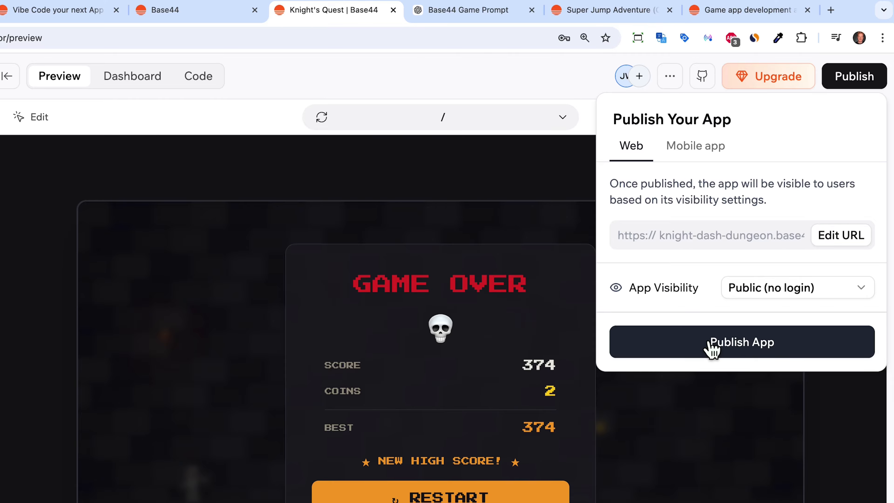
click(709, 342)
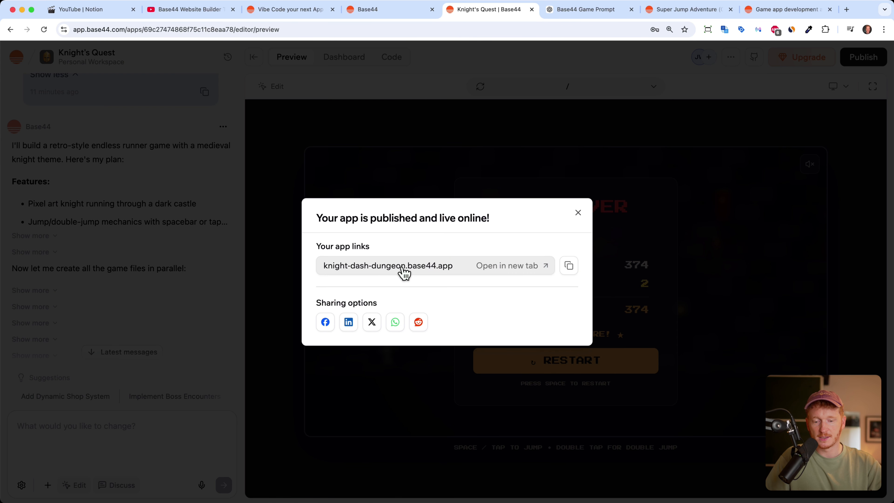
click(402, 269)
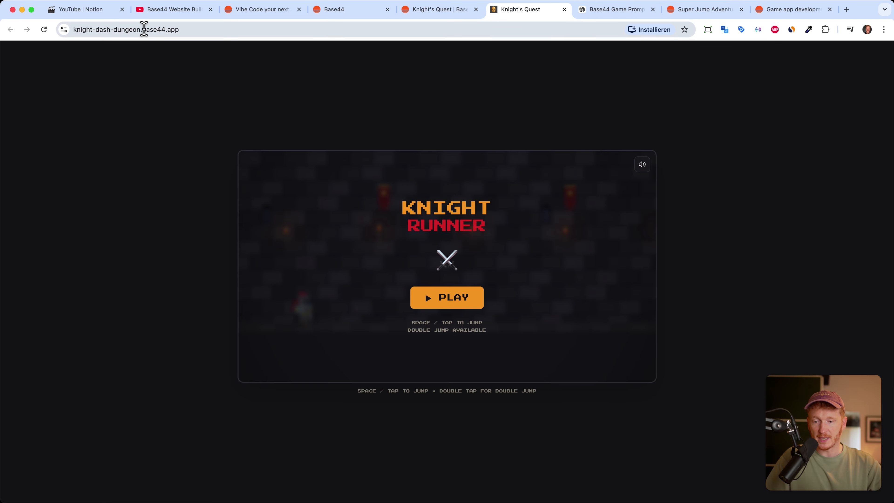
- Play a test round of the published Knight Runner game with a few jumps, and close its tab to return to the editor
click(433, 297)
key(space)
key(space)
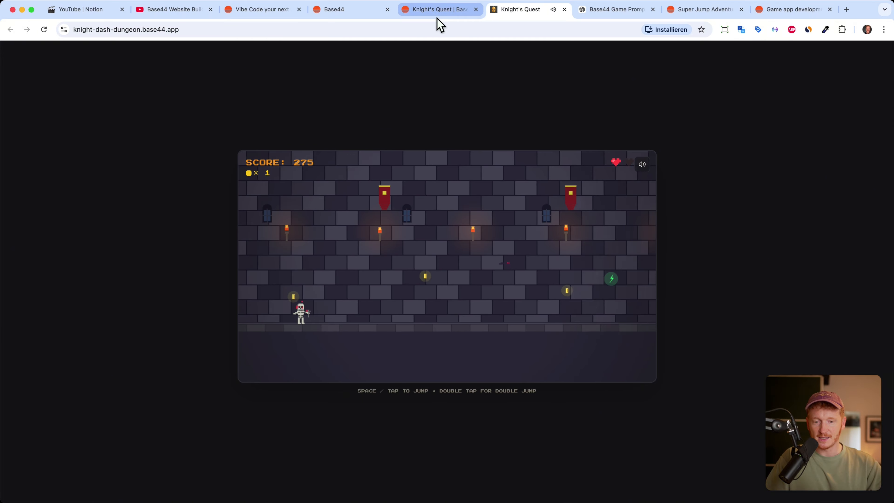
click(438, 18)
click(564, 10)
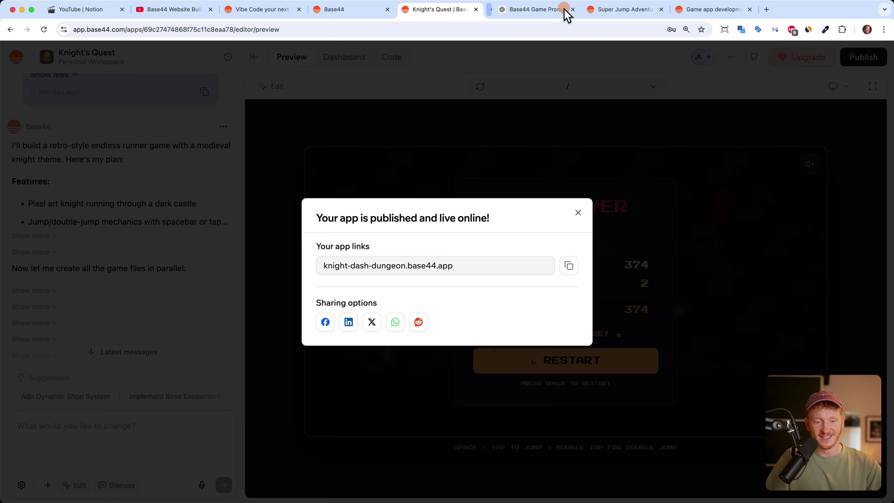
- Look through the domain options and the available integration connectors in the Knight's Quest dashboard
click(348, 60)
click(346, 58)
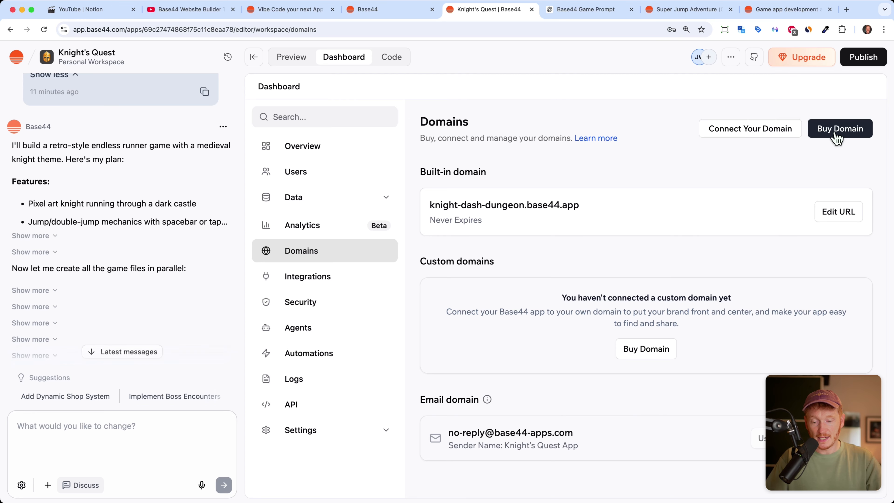
click(322, 285)
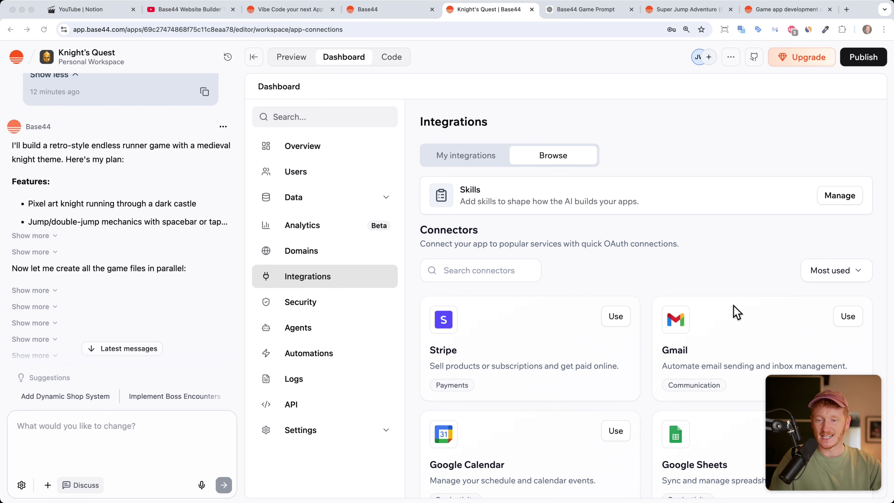
- Switch to the Base44 Website Builder Tutorial video on YouTube and check the free trial link in its description
click(182, 10)
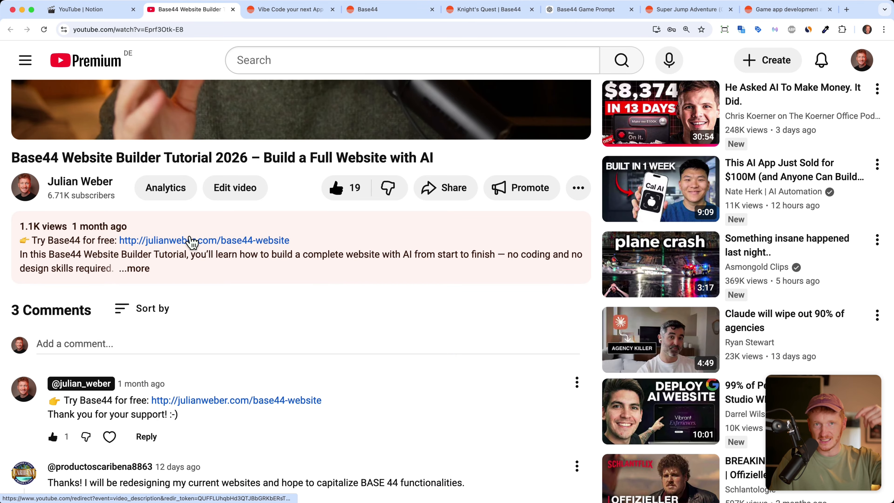